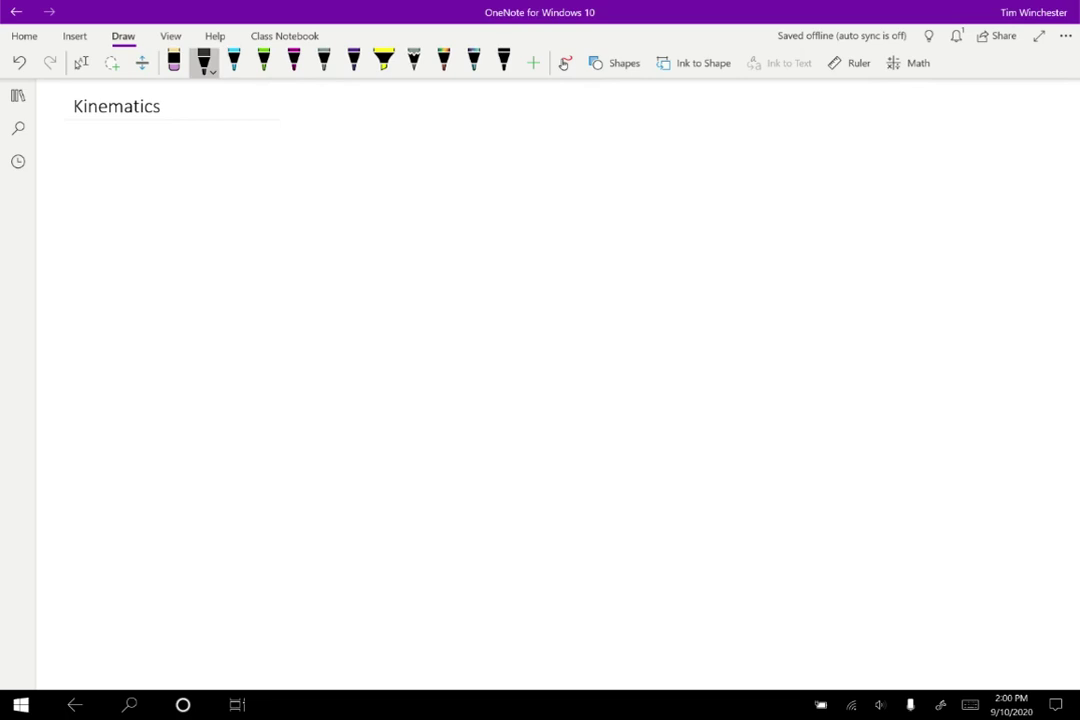
- Handwrite 'kinematics – description of how things move' below the Kinematics title
{"action": "mouse_move", "coordinate": [108, 155]}
{"action": "left_mouse_down"}
{"action": "mouse_move", "coordinate": [109, 177]}
{"action": "mouse_move", "coordinate": [221, 178]}
{"action": "left_mouse_up"}
{"action": "mouse_move", "coordinate": [235, 169]}
{"action": "left_mouse_down"}
{"action": "mouse_move", "coordinate": [153, 145]}
{"action": "mouse_move", "coordinate": [318, 162]}
{"action": "left_mouse_up"}
{"action": "left_click_drag", "start_coordinate": [329, 172], "coordinate": [338, 181]}
{"action": "mouse_move", "coordinate": [356, 173]}
{"action": "left_mouse_down"}
{"action": "mouse_move", "coordinate": [352, 181]}
{"action": "mouse_move", "coordinate": [373, 172]}
{"action": "left_mouse_up"}
{"action": "mouse_move", "coordinate": [395, 174]}
{"action": "left_mouse_down"}
{"action": "mouse_move", "coordinate": [398, 190]}
{"action": "mouse_move", "coordinate": [412, 181]}
{"action": "left_mouse_up"}
{"action": "left_click_drag", "start_coordinate": [420, 176], "coordinate": [428, 174]}
{"action": "left_click_drag", "start_coordinate": [430, 176], "coordinate": [512, 180]}
{"action": "mouse_move", "coordinate": [524, 168]}
{"action": "left_mouse_down"}
{"action": "mouse_move", "coordinate": [518, 186]}
{"action": "mouse_move", "coordinate": [566, 184]}
{"action": "left_mouse_up"}
{"action": "left_click_drag", "start_coordinate": [572, 178], "coordinate": [812, 186]}
{"action": "left_click", "coordinate": [819, 187]}
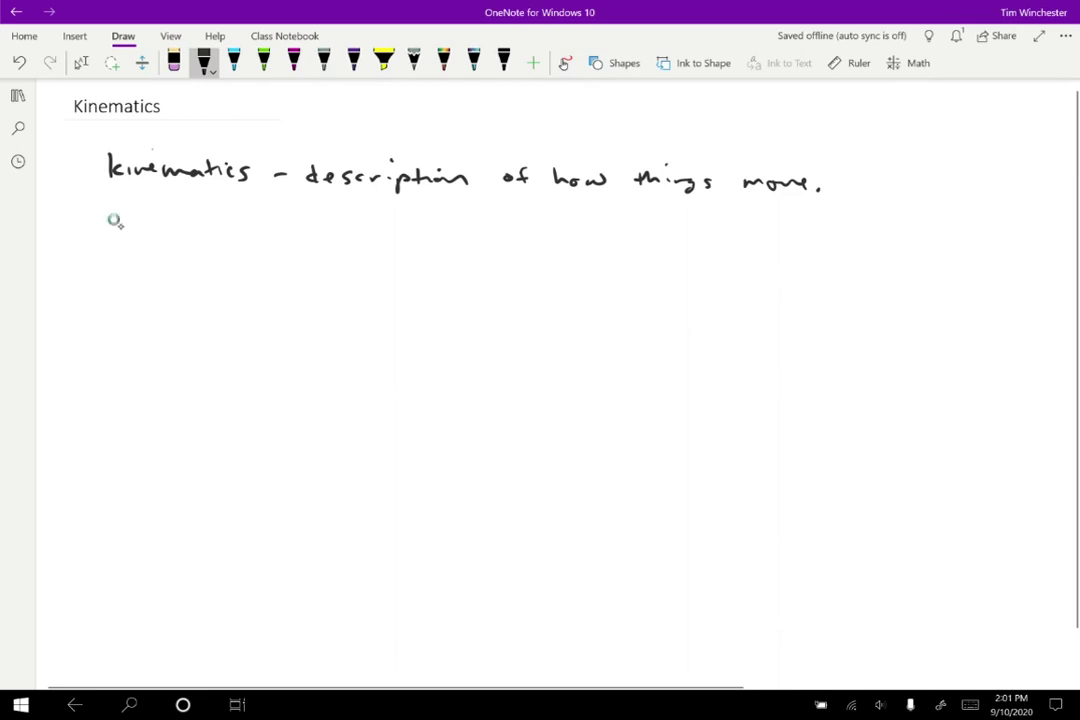
- Handwrite 'dynamics – explanation of why things move' on the second line
{"action": "mouse_move", "coordinate": [120, 222]}
{"action": "left_mouse_down"}
{"action": "mouse_move", "coordinate": [112, 230]}
{"action": "mouse_move", "coordinate": [125, 232]}
{"action": "left_mouse_up"}
{"action": "mouse_move", "coordinate": [128, 221]}
{"action": "left_mouse_down"}
{"action": "mouse_move", "coordinate": [132, 238]}
{"action": "mouse_move", "coordinate": [158, 230]}
{"action": "left_mouse_up"}
{"action": "mouse_move", "coordinate": [175, 222]}
{"action": "left_mouse_down"}
{"action": "mouse_move", "coordinate": [165, 230]}
{"action": "mouse_move", "coordinate": [209, 234]}
{"action": "left_mouse_up"}
{"action": "mouse_move", "coordinate": [236, 225]}
{"action": "left_mouse_down"}
{"action": "mouse_move", "coordinate": [229, 236]}
{"action": "mouse_move", "coordinate": [312, 235]}
{"action": "left_mouse_up"}
{"action": "left_click_drag", "start_coordinate": [314, 229], "coordinate": [340, 248]}
{"action": "mouse_move", "coordinate": [352, 222]}
{"action": "left_mouse_down"}
{"action": "mouse_move", "coordinate": [355, 238]}
{"action": "mouse_move", "coordinate": [372, 238]}
{"action": "left_mouse_up"}
{"action": "left_click_drag", "start_coordinate": [377, 232], "coordinate": [410, 238]}
{"action": "mouse_move", "coordinate": [416, 224]}
{"action": "left_mouse_down"}
{"action": "mouse_move", "coordinate": [420, 238]}
{"action": "mouse_move", "coordinate": [492, 236]}
{"action": "left_mouse_up"}
{"action": "left_click", "coordinate": [439, 226]}
{"action": "left_click", "coordinate": [425, 213]}
{"action": "mouse_move", "coordinate": [510, 226]}
{"action": "left_mouse_down"}
{"action": "mouse_move", "coordinate": [502, 233]}
{"action": "mouse_move", "coordinate": [584, 240]}
{"action": "left_mouse_up"}
{"action": "mouse_move", "coordinate": [588, 231]}
{"action": "left_mouse_down"}
{"action": "mouse_move", "coordinate": [596, 252]}
{"action": "mouse_move", "coordinate": [639, 240]}
{"action": "left_mouse_up"}
{"action": "left_click_drag", "start_coordinate": [645, 225], "coordinate": [692, 252]}
{"action": "mouse_move", "coordinate": [706, 231]}
{"action": "left_mouse_down"}
{"action": "mouse_move", "coordinate": [701, 240]}
{"action": "mouse_move", "coordinate": [800, 230]}
{"action": "left_mouse_up"}
{"action": "left_click", "coordinate": [663, 217]}
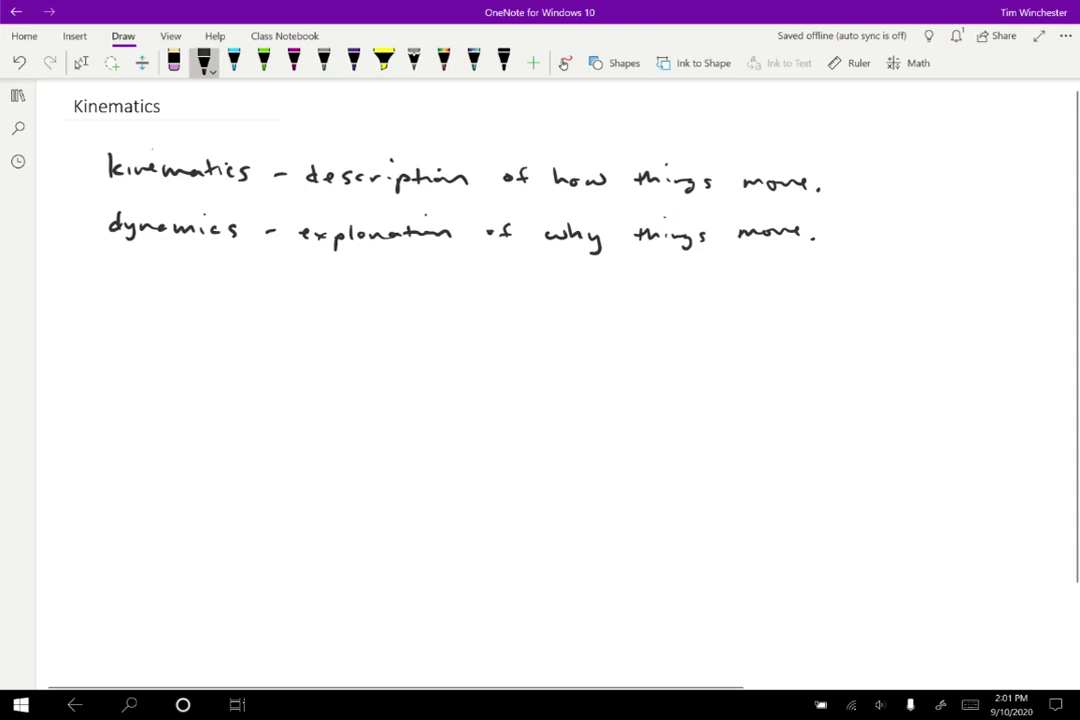
- Handwrite the question 'where and when?' on the next line
{"action": "left_click_drag", "start_coordinate": [122, 288], "coordinate": [212, 292]}
{"action": "mouse_move", "coordinate": [244, 290]}
{"action": "left_mouse_down"}
{"action": "mouse_move", "coordinate": [386, 293]}
{"action": "mouse_move", "coordinate": [415, 282]}
{"action": "mouse_move", "coordinate": [411, 291]}
{"action": "left_mouse_up"}
{"action": "left_click", "coordinate": [411, 298]}
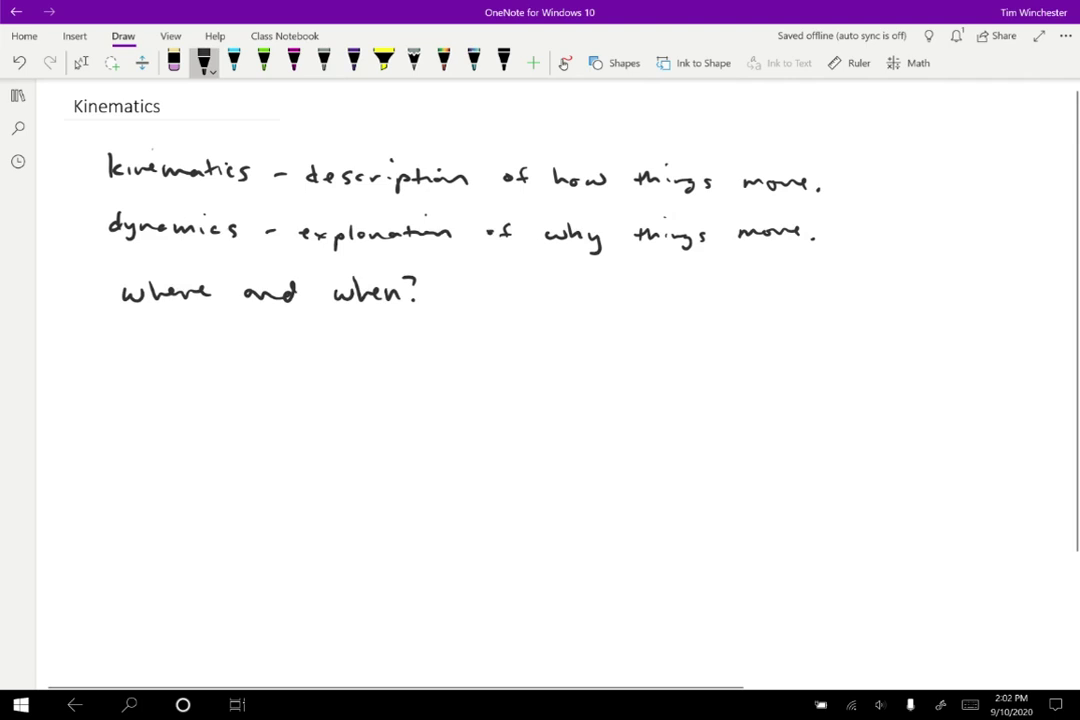
- Write 'where: position – coords' with 'position' underlined
{"action": "left_click_drag", "start_coordinate": [122, 344], "coordinate": [200, 352]}
{"action": "left_click", "coordinate": [210, 350]}
{"action": "left_click_drag", "start_coordinate": [272, 348], "coordinate": [384, 352]}
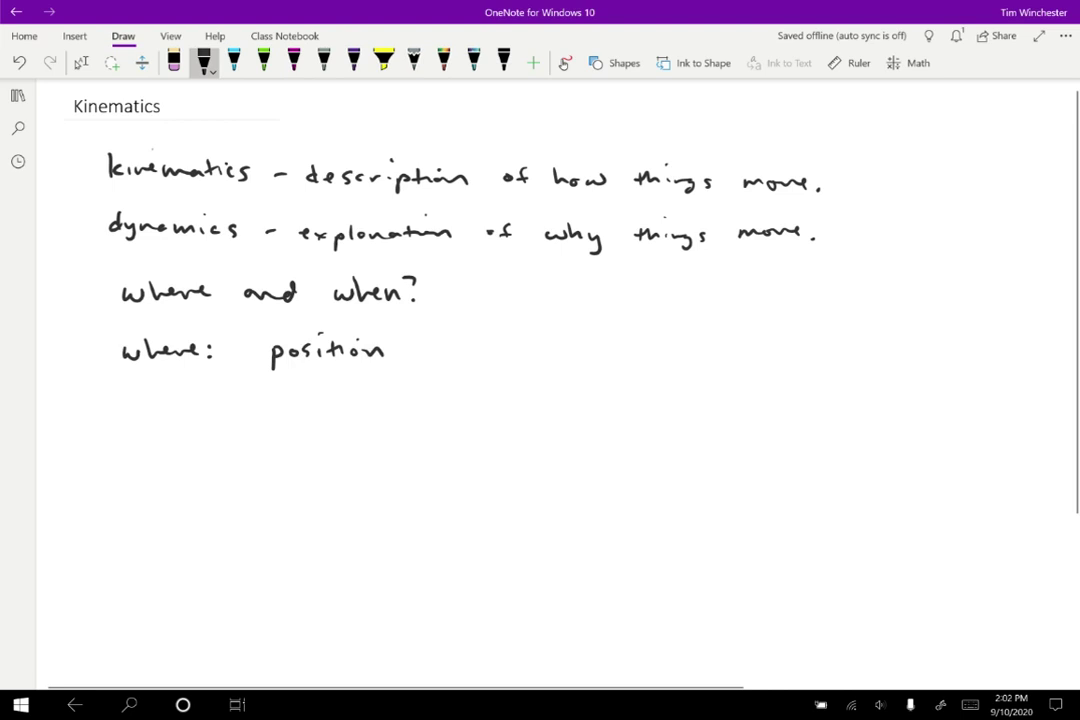
{"action": "left_click_drag", "start_coordinate": [268, 373], "coordinate": [385, 371]}
{"action": "left_click_drag", "start_coordinate": [403, 361], "coordinate": [453, 365]}
{"action": "left_click_drag", "start_coordinate": [464, 356], "coordinate": [478, 359]}
{"action": "mouse_move", "coordinate": [486, 364]}
{"action": "left_mouse_down"}
{"action": "mouse_move", "coordinate": [496, 355]}
{"action": "mouse_move", "coordinate": [516, 366]}
{"action": "left_mouse_up"}
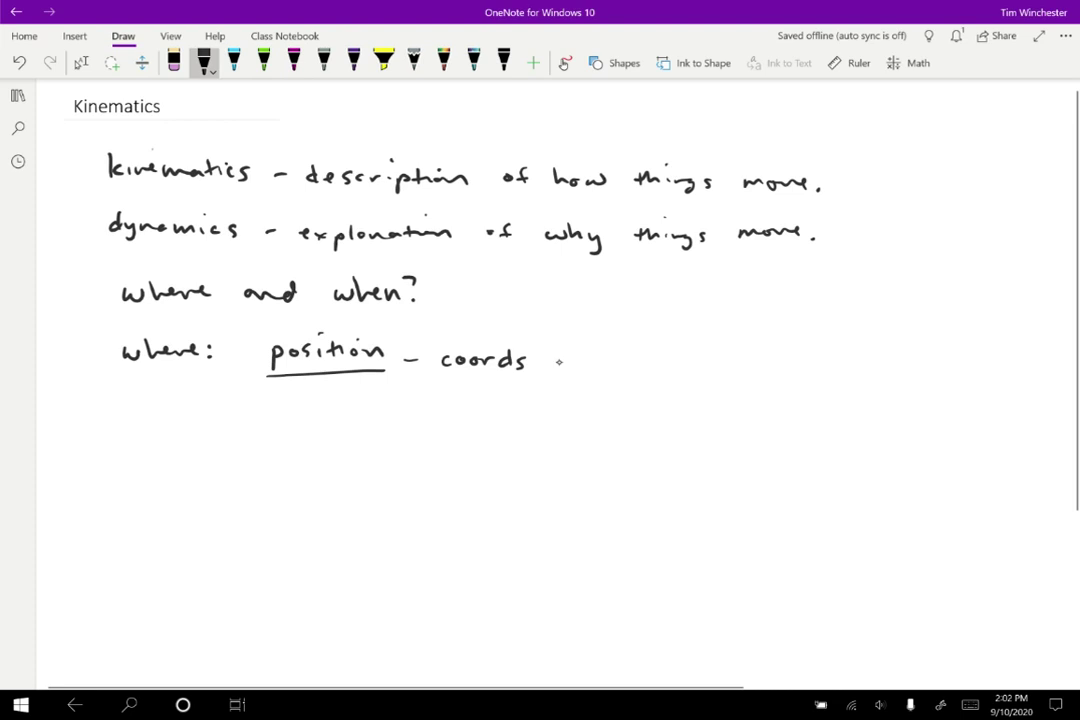
- Add the position examples '43°N 167°W' and 'x=3.0m' after coords
{"action": "mouse_move", "coordinate": [577, 345]}
{"action": "left_mouse_down"}
{"action": "mouse_move", "coordinate": [573, 357]}
{"action": "mouse_move", "coordinate": [585, 355]}
{"action": "left_mouse_up"}
{"action": "left_click_drag", "start_coordinate": [581, 346], "coordinate": [581, 364]}
{"action": "left_click_drag", "start_coordinate": [586, 347], "coordinate": [587, 364]}
{"action": "left_click_drag", "start_coordinate": [604, 346], "coordinate": [606, 348]}
{"action": "mouse_move", "coordinate": [621, 348]}
{"action": "left_mouse_down"}
{"action": "mouse_move", "coordinate": [620, 363]}
{"action": "mouse_move", "coordinate": [640, 346]}
{"action": "mouse_move", "coordinate": [667, 362]}
{"action": "left_mouse_up"}
{"action": "mouse_move", "coordinate": [686, 344]}
{"action": "left_mouse_down"}
{"action": "mouse_move", "coordinate": [679, 358]}
{"action": "mouse_move", "coordinate": [698, 362]}
{"action": "mouse_move", "coordinate": [711, 346]}
{"action": "left_mouse_up"}
{"action": "mouse_move", "coordinate": [716, 348]}
{"action": "left_mouse_down"}
{"action": "mouse_move", "coordinate": [722, 357]}
{"action": "mouse_move", "coordinate": [742, 344]}
{"action": "left_mouse_up"}
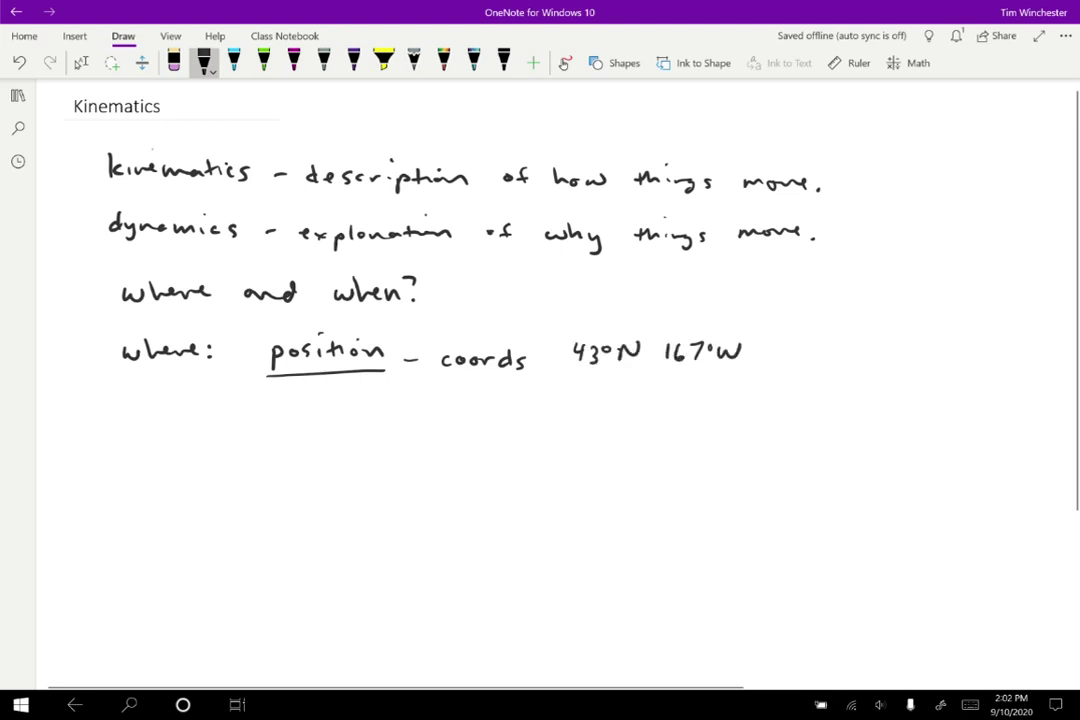
{"action": "mouse_move", "coordinate": [806, 354]}
{"action": "left_mouse_down"}
{"action": "mouse_move", "coordinate": [818, 366]}
{"action": "mouse_move", "coordinate": [806, 366]}
{"action": "mouse_move", "coordinate": [842, 354]}
{"action": "left_mouse_up"}
{"action": "left_click_drag", "start_coordinate": [828, 362], "coordinate": [867, 364]}
{"action": "left_click_drag", "start_coordinate": [876, 350], "coordinate": [906, 365]}
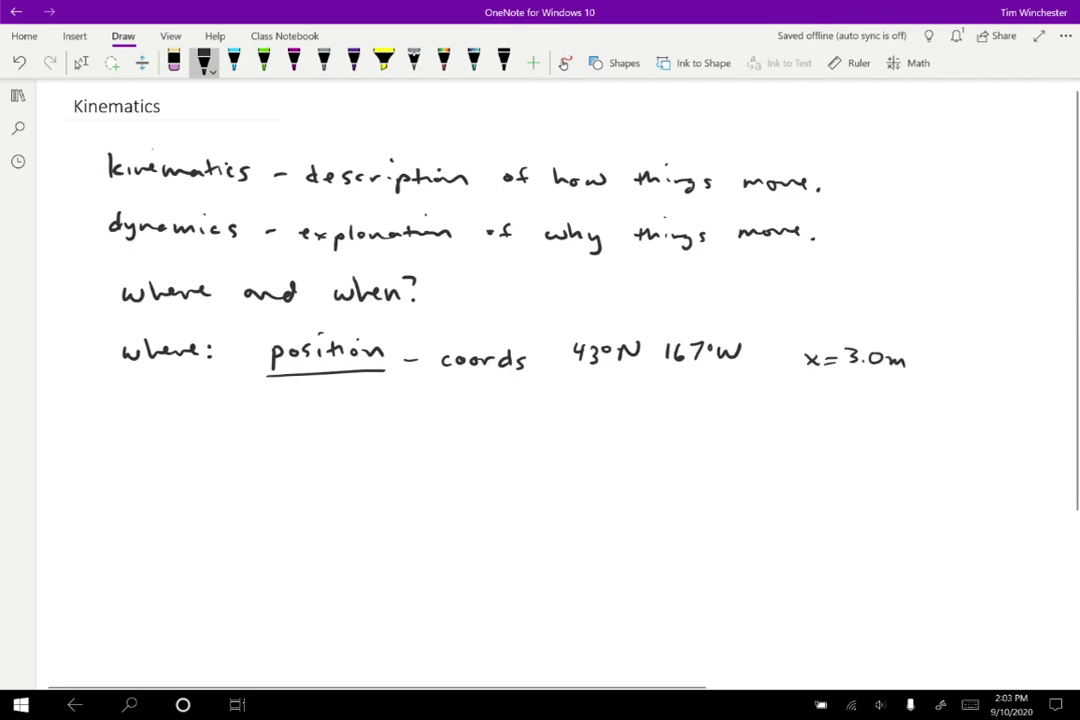
- Handwrite 'displacement' below position and underline it
{"action": "mouse_move", "coordinate": [283, 413]}
{"action": "left_mouse_down"}
{"action": "mouse_move", "coordinate": [270, 432]}
{"action": "mouse_move", "coordinate": [290, 432]}
{"action": "left_mouse_up"}
{"action": "left_click", "coordinate": [289, 417]}
{"action": "left_click", "coordinate": [316, 429]}
{"action": "mouse_move", "coordinate": [305, 423]}
{"action": "left_mouse_down"}
{"action": "mouse_move", "coordinate": [297, 432]}
{"action": "mouse_move", "coordinate": [322, 442]}
{"action": "left_mouse_up"}
{"action": "mouse_move", "coordinate": [336, 414]}
{"action": "left_mouse_down"}
{"action": "mouse_move", "coordinate": [334, 432]}
{"action": "mouse_move", "coordinate": [436, 430]}
{"action": "left_mouse_up"}
{"action": "left_click_drag", "start_coordinate": [438, 414], "coordinate": [440, 432]}
{"action": "left_click_drag", "start_coordinate": [430, 420], "coordinate": [446, 420]}
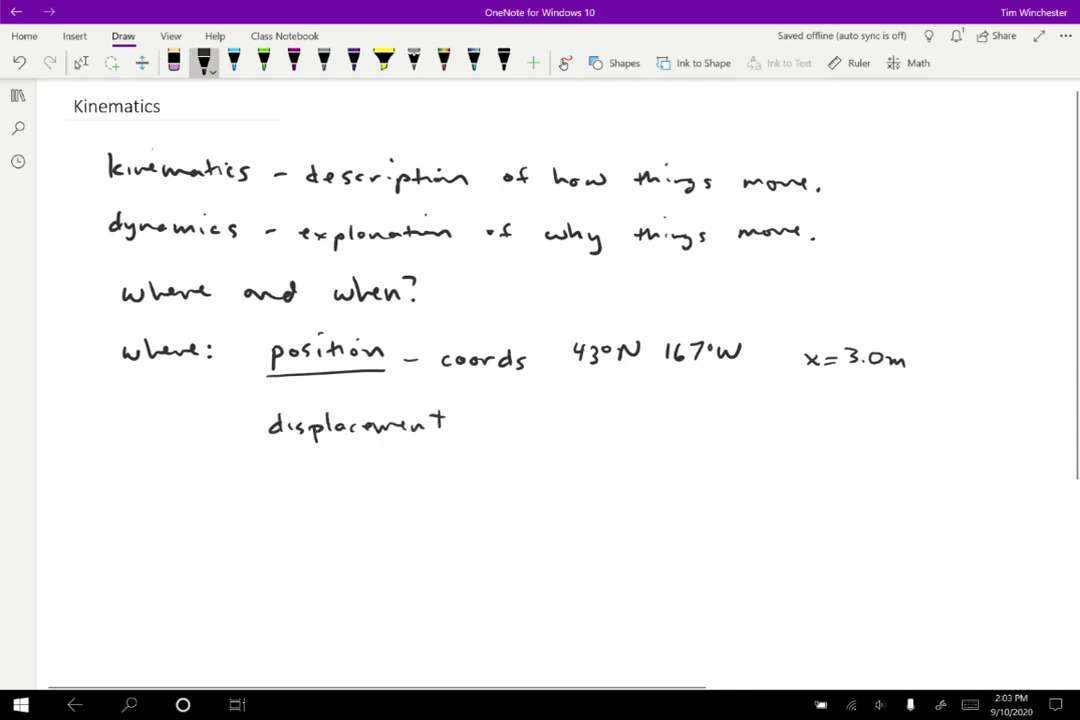
{"action": "left_click_drag", "start_coordinate": [270, 447], "coordinate": [455, 442]}
- Define it as '– diff between 2 positions' with the example '"8 miles south"' below
{"action": "left_click_drag", "start_coordinate": [478, 427], "coordinate": [526, 432]}
{"action": "left_click", "coordinate": [526, 417]}
{"action": "mouse_move", "coordinate": [542, 415]}
{"action": "left_mouse_down"}
{"action": "mouse_move", "coordinate": [538, 432]}
{"action": "mouse_move", "coordinate": [551, 432]}
{"action": "left_mouse_up"}
{"action": "left_click_drag", "start_coordinate": [533, 423], "coordinate": [620, 432]}
{"action": "left_click_drag", "start_coordinate": [610, 422], "coordinate": [650, 432]}
{"action": "left_click_drag", "start_coordinate": [651, 428], "coordinate": [850, 433]}
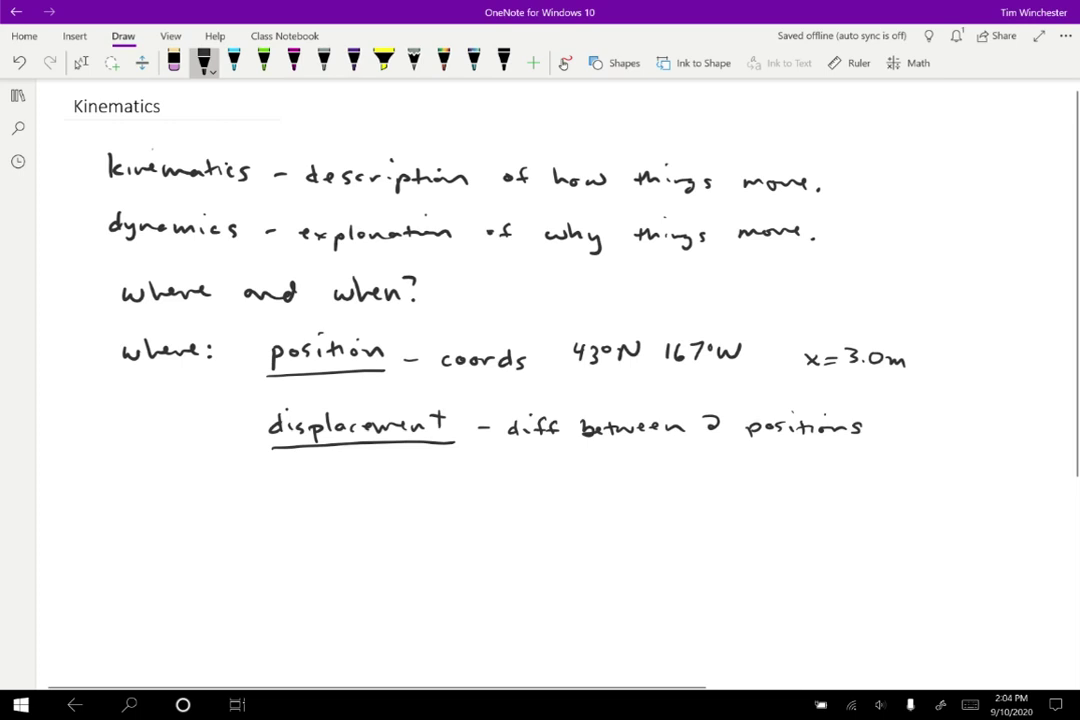
{"action": "mouse_move", "coordinate": [354, 472]}
{"action": "left_mouse_down"}
{"action": "mouse_move", "coordinate": [446, 488]}
{"action": "mouse_move", "coordinate": [587, 476]}
{"action": "left_mouse_up"}
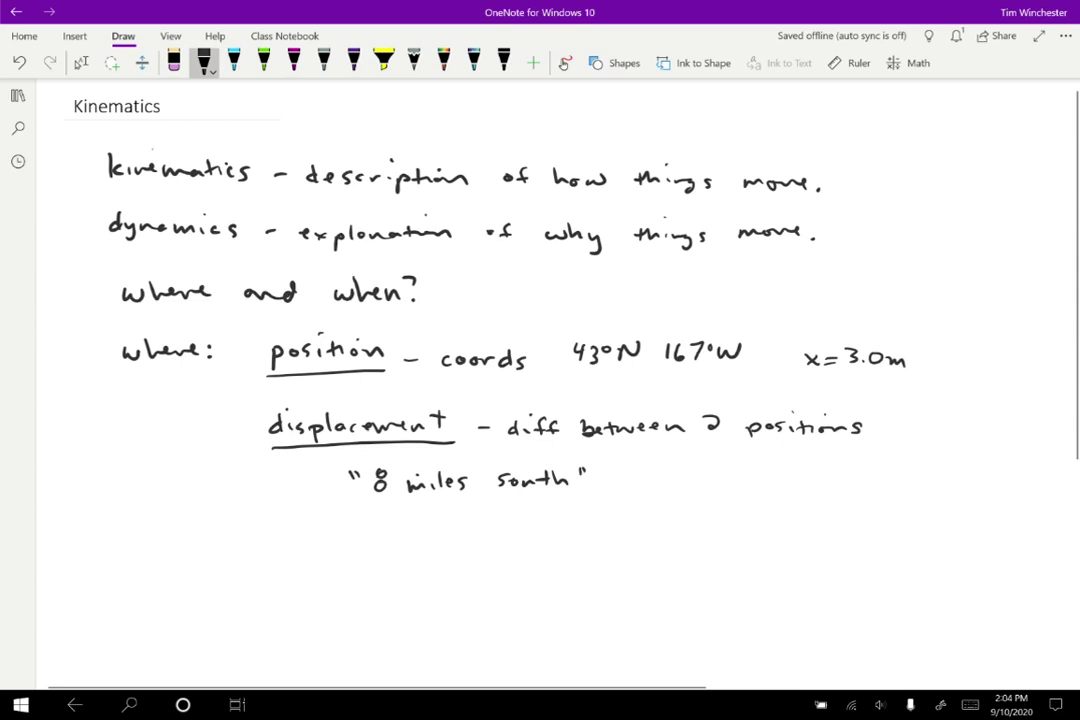
- Write underlined 'distance' as length of a straight line connecting 2 points, '8 miles'
{"action": "mouse_move", "coordinate": [278, 523]}
{"action": "left_mouse_down"}
{"action": "mouse_move", "coordinate": [270, 530]}
{"action": "mouse_move", "coordinate": [278, 515]}
{"action": "mouse_move", "coordinate": [298, 529]}
{"action": "mouse_move", "coordinate": [378, 526]}
{"action": "left_mouse_up"}
{"action": "mouse_move", "coordinate": [267, 541]}
{"action": "left_mouse_down"}
{"action": "mouse_move", "coordinate": [406, 540]}
{"action": "mouse_move", "coordinate": [410, 523]}
{"action": "mouse_move", "coordinate": [548, 534]}
{"action": "mouse_move", "coordinate": [600, 520]}
{"action": "mouse_move", "coordinate": [990, 516]}
{"action": "mouse_move", "coordinate": [1018, 530]}
{"action": "left_mouse_up"}
{"action": "mouse_move", "coordinate": [436, 566]}
{"action": "left_mouse_down"}
{"action": "mouse_move", "coordinate": [486, 582]}
{"action": "mouse_move", "coordinate": [532, 568]}
{"action": "mouse_move", "coordinate": [754, 560]}
{"action": "left_mouse_up"}
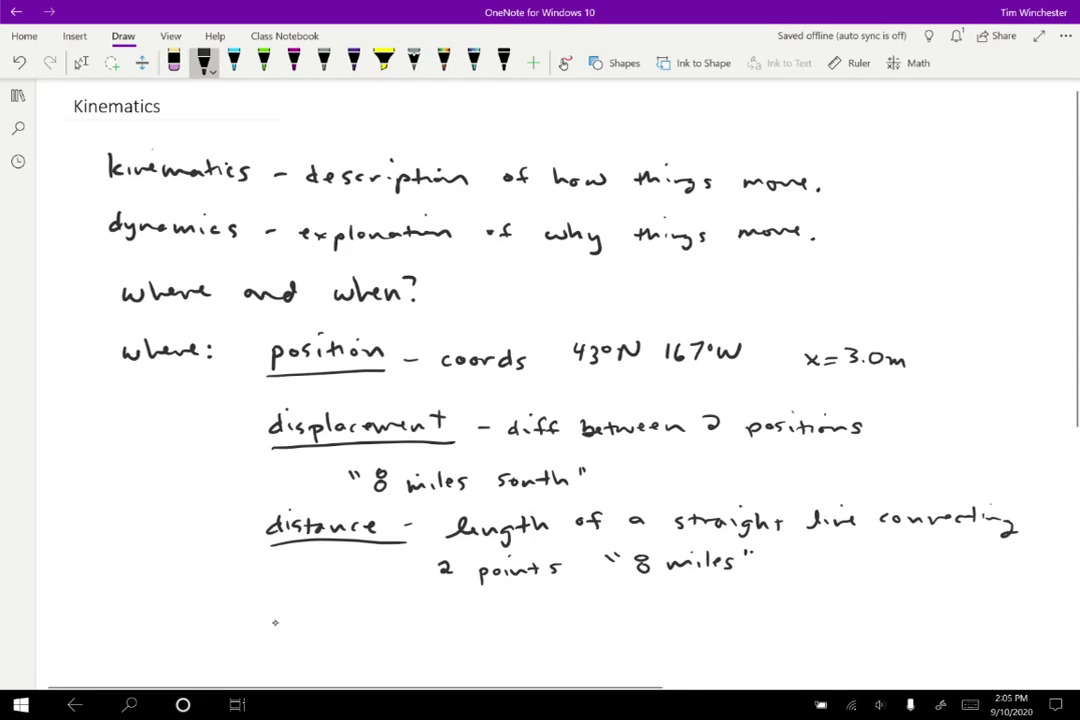
- Write and underline the heading 'path length' below distance
{"action": "mouse_move", "coordinate": [271, 612]}
{"action": "left_mouse_down"}
{"action": "mouse_move", "coordinate": [270, 635]}
{"action": "mouse_move", "coordinate": [305, 612]}
{"action": "mouse_move", "coordinate": [401, 630]}
{"action": "mouse_move", "coordinate": [430, 620]}
{"action": "left_mouse_up"}
{"action": "mouse_move", "coordinate": [268, 634]}
{"action": "left_mouse_down"}
{"action": "mouse_move", "coordinate": [428, 632]}
{"action": "mouse_move", "coordinate": [409, 636]}
{"action": "left_mouse_up"}
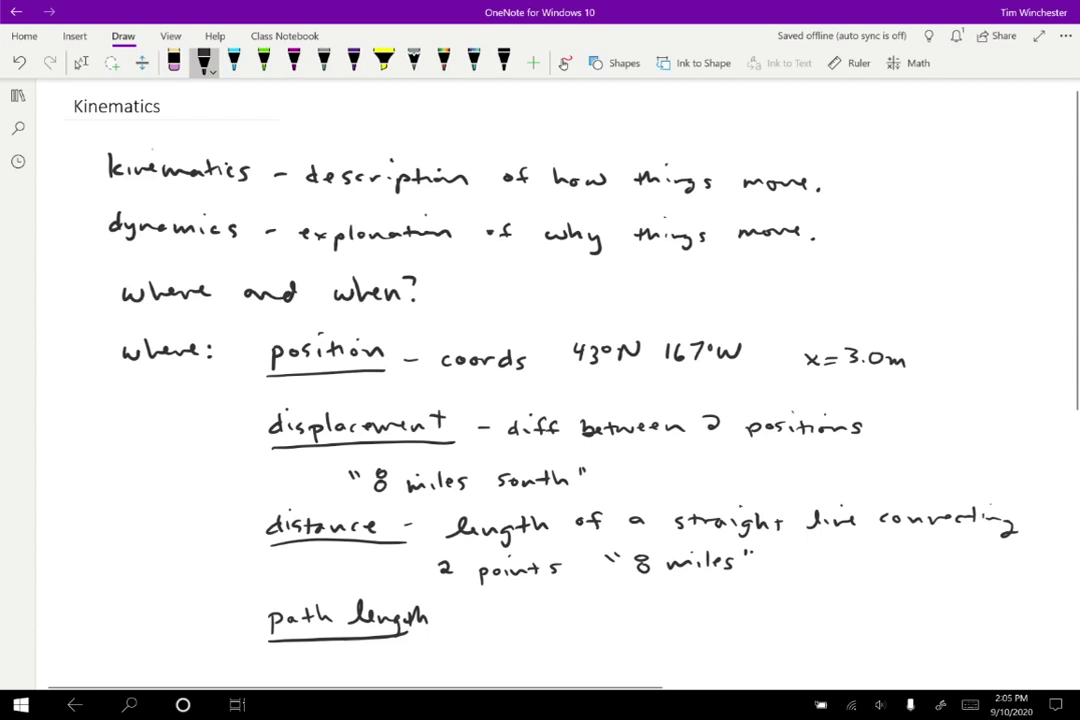
{"action": "scroll", "coordinate": [540, 380], "scroll_direction": "down", "scroll_amount": 5}
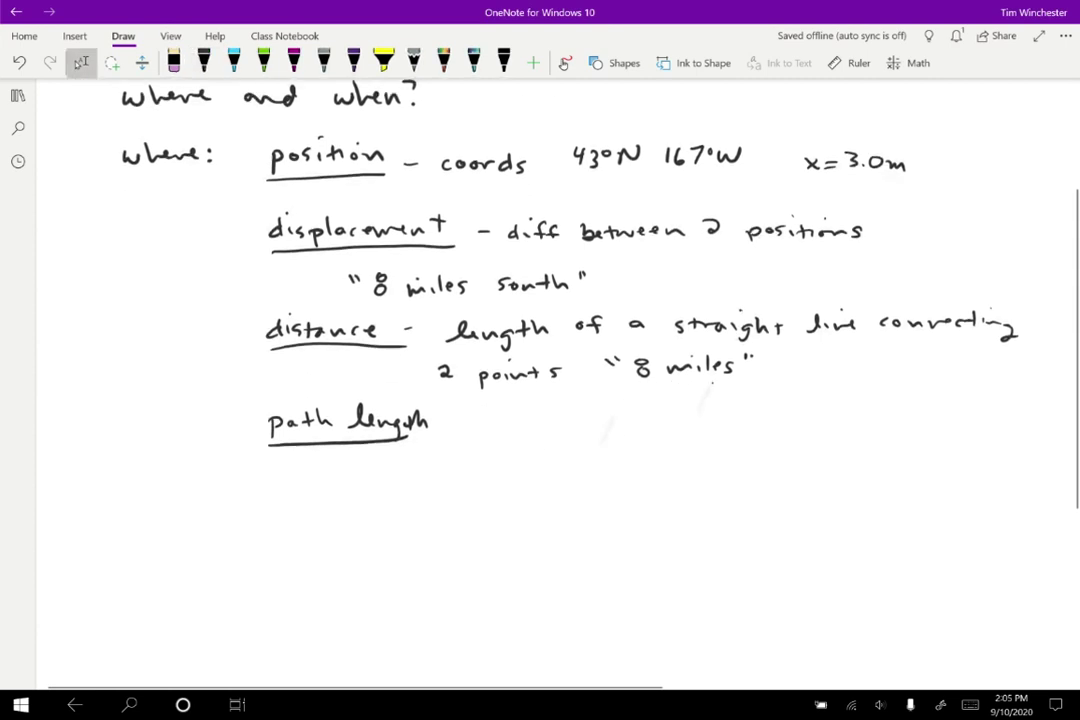
- In black ink, write 'when:' and underlined 'time: what a clock reads 7:30 am'
{"action": "left_click", "coordinate": [204, 62]}
{"action": "mouse_move", "coordinate": [104, 450]}
{"action": "left_mouse_down"}
{"action": "mouse_move", "coordinate": [118, 464]}
{"action": "mouse_move", "coordinate": [180, 462]}
{"action": "left_mouse_up"}
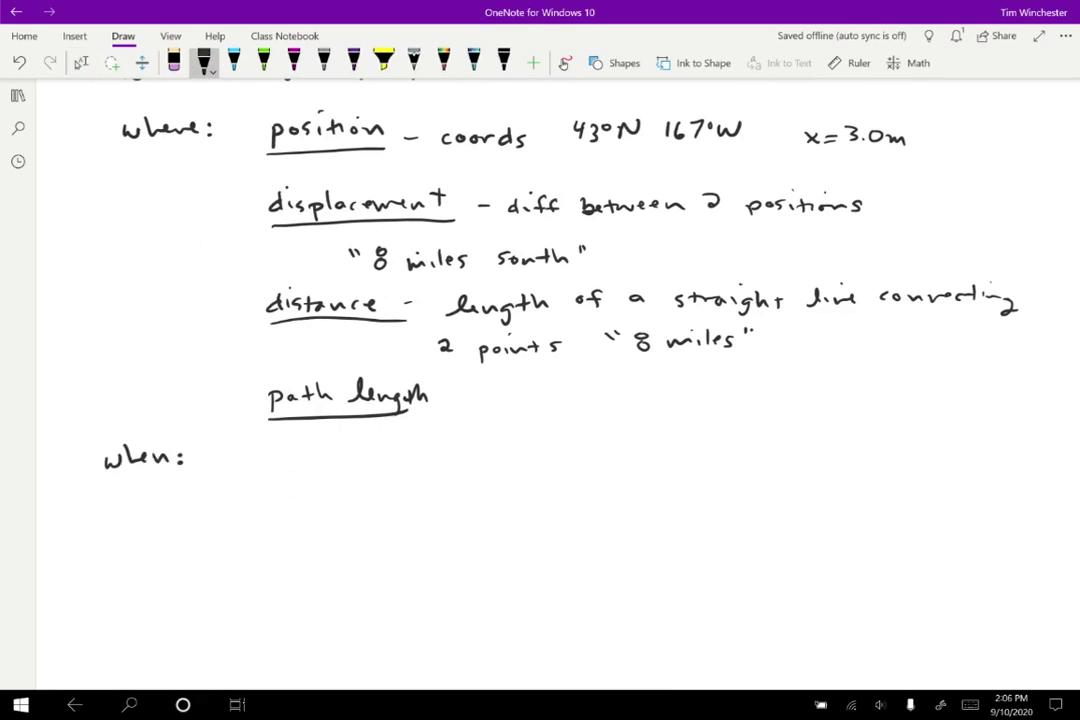
{"action": "left_click_drag", "start_coordinate": [268, 447], "coordinate": [331, 463]}
{"action": "mouse_move", "coordinate": [264, 479]}
{"action": "left_mouse_down"}
{"action": "mouse_move", "coordinate": [410, 453]}
{"action": "mouse_move", "coordinate": [438, 463]}
{"action": "mouse_move", "coordinate": [686, 461]}
{"action": "left_mouse_up"}
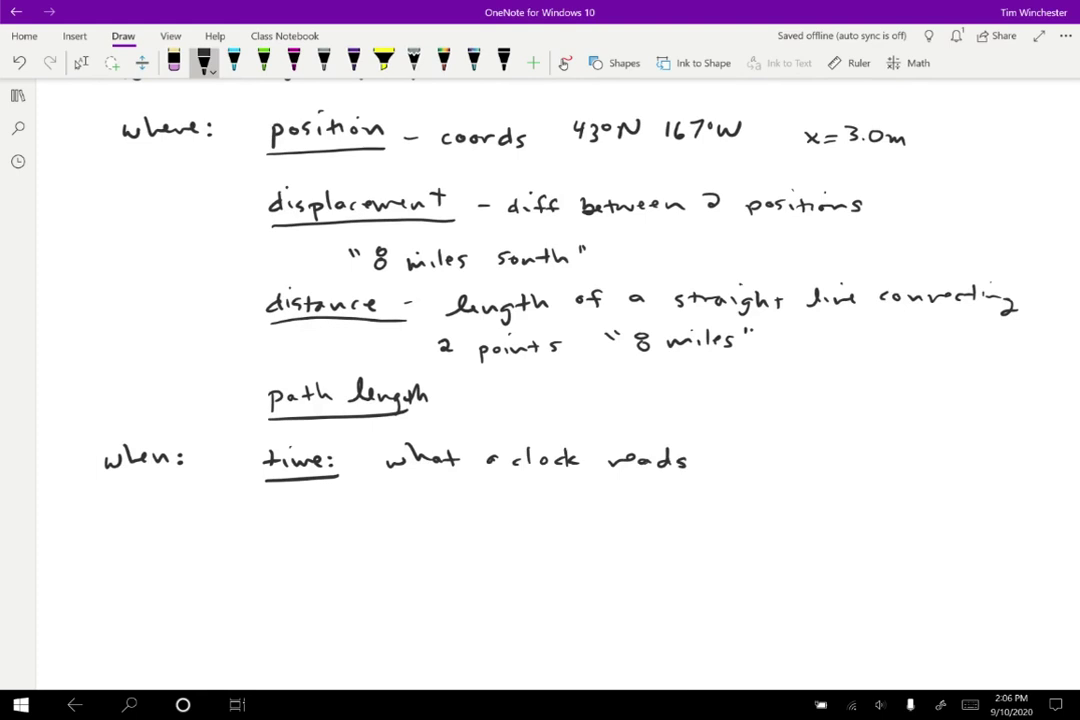
{"action": "mouse_move", "coordinate": [743, 451]}
{"action": "left_mouse_down"}
{"action": "mouse_move", "coordinate": [751, 466]}
{"action": "mouse_move", "coordinate": [773, 465]}
{"action": "left_mouse_up"}
{"action": "left_click", "coordinate": [764, 454]}
{"action": "left_click", "coordinate": [764, 463]}
{"action": "left_click_drag", "start_coordinate": [798, 453], "coordinate": [805, 462]}
{"action": "left_click_drag", "start_coordinate": [826, 458], "coordinate": [856, 466]}
- Handwrite 'time interval' below time and underline it
{"action": "left_click_drag", "start_coordinate": [268, 510], "coordinate": [270, 527]}
{"action": "left_click_drag", "start_coordinate": [264, 517], "coordinate": [283, 527]}
{"action": "mouse_move", "coordinate": [286, 519]}
{"action": "left_mouse_down"}
{"action": "mouse_move", "coordinate": [326, 526]}
{"action": "mouse_move", "coordinate": [440, 505]}
{"action": "left_mouse_up"}
{"action": "left_click_drag", "start_coordinate": [350, 495], "coordinate": [351, 500]}
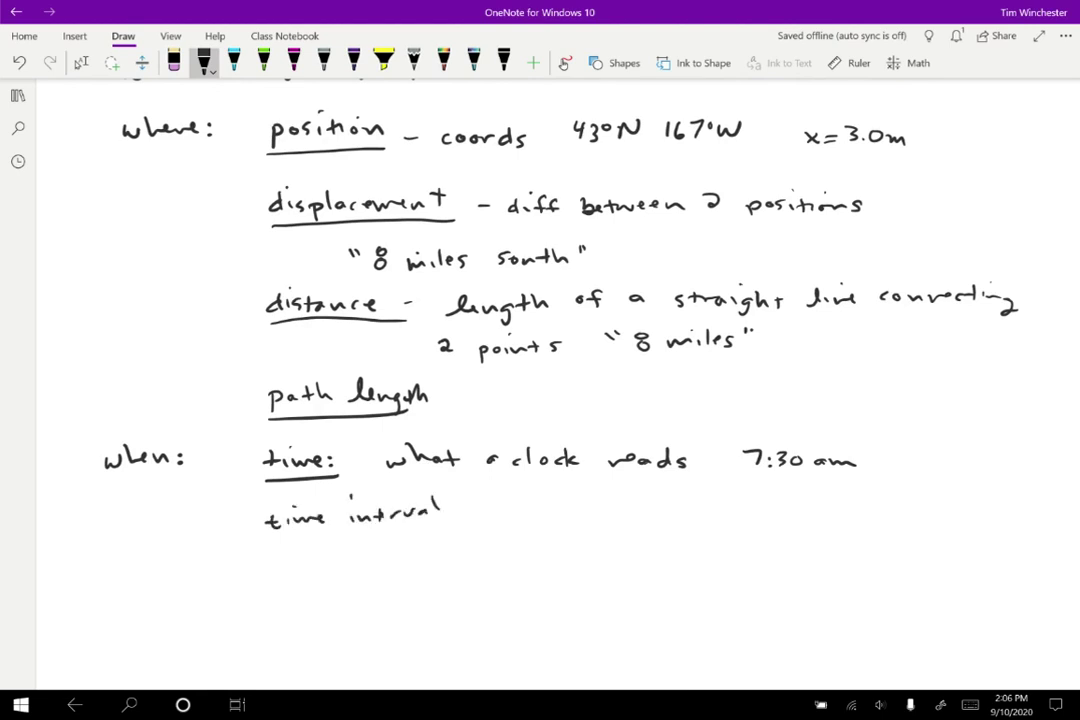
{"action": "mouse_move", "coordinate": [266, 535]}
{"action": "left_mouse_down"}
{"action": "mouse_move", "coordinate": [444, 536]}
{"action": "mouse_move", "coordinate": [468, 511]}
{"action": "left_mouse_up"}
- Add the definition ': amount of time' with the example '"25 min"'
{"action": "left_click_drag", "start_coordinate": [504, 512], "coordinate": [598, 519]}
{"action": "left_click_drag", "start_coordinate": [589, 513], "coordinate": [603, 513]}
{"action": "left_click_drag", "start_coordinate": [631, 514], "coordinate": [642, 522]}
{"action": "mouse_move", "coordinate": [687, 506]}
{"action": "left_mouse_down"}
{"action": "mouse_move", "coordinate": [688, 520]}
{"action": "mouse_move", "coordinate": [793, 513]}
{"action": "left_mouse_up"}
{"action": "left_click_drag", "start_coordinate": [798, 506], "coordinate": [832, 519]}
{"action": "left_click_drag", "start_coordinate": [866, 512], "coordinate": [905, 518]}
{"action": "mouse_move", "coordinate": [906, 511]}
{"action": "left_mouse_down"}
{"action": "mouse_move", "coordinate": [921, 518]}
{"action": "mouse_move", "coordinate": [936, 505]}
{"action": "left_mouse_up"}
{"action": "left_click_drag", "start_coordinate": [942, 497], "coordinate": [943, 504]}
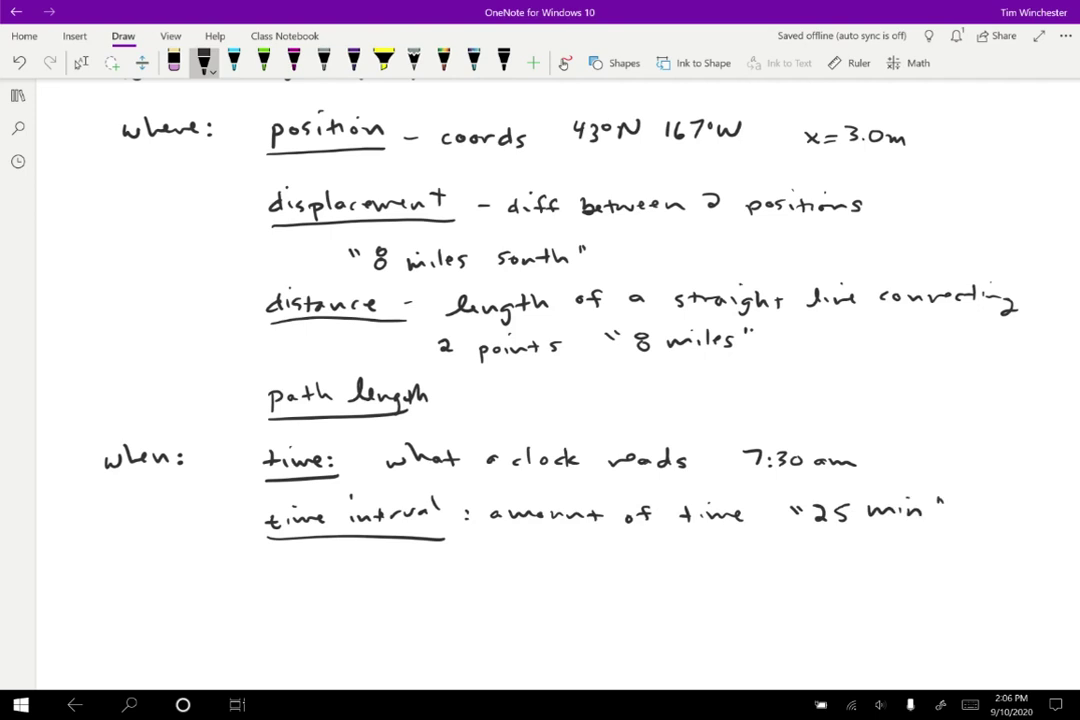